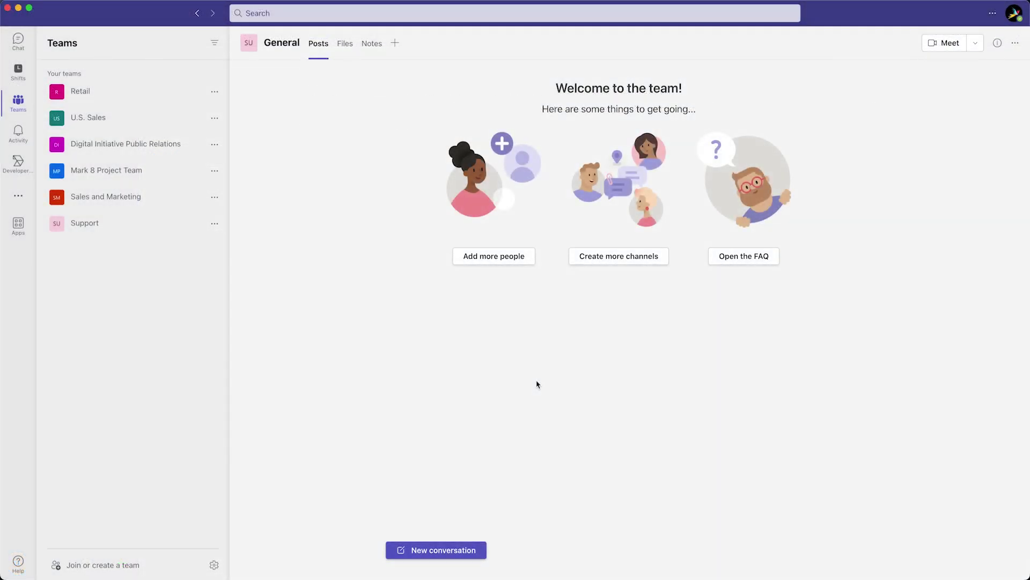
# Open the connectors for the Support team's Escalations channel in Teams
pyautogui.click(47, 224)
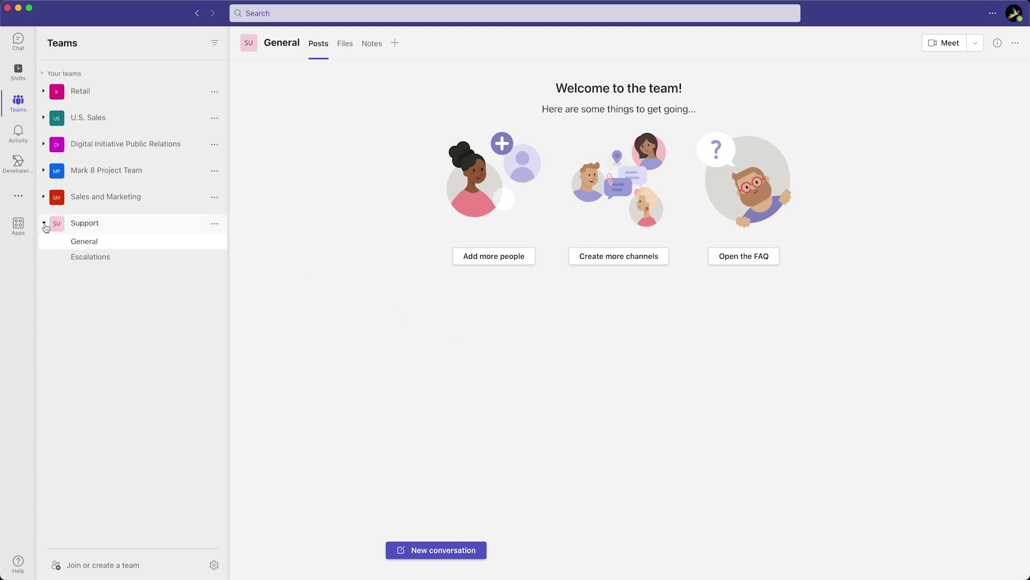
pyautogui.click(75, 258)
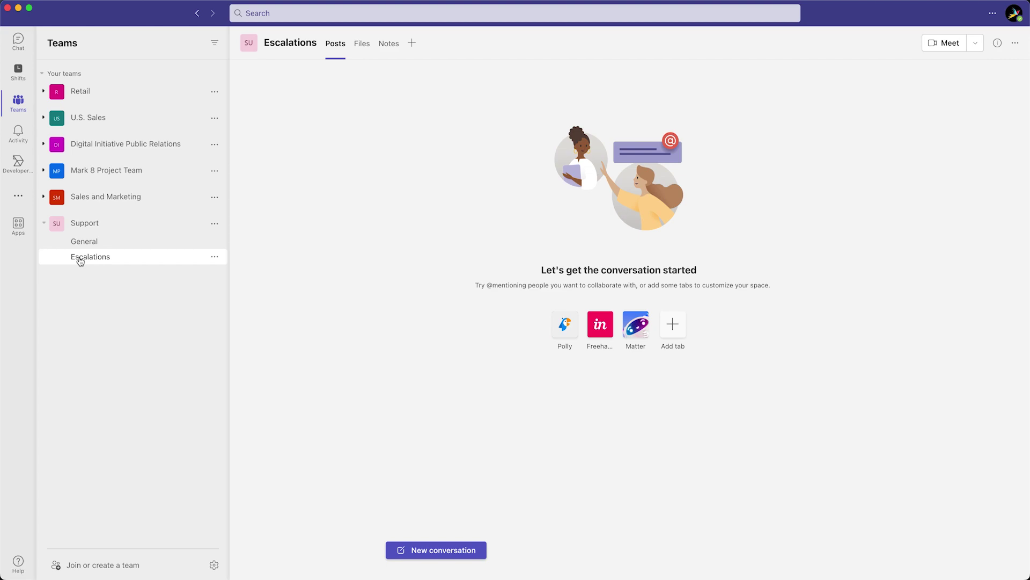
pyautogui.click(215, 257)
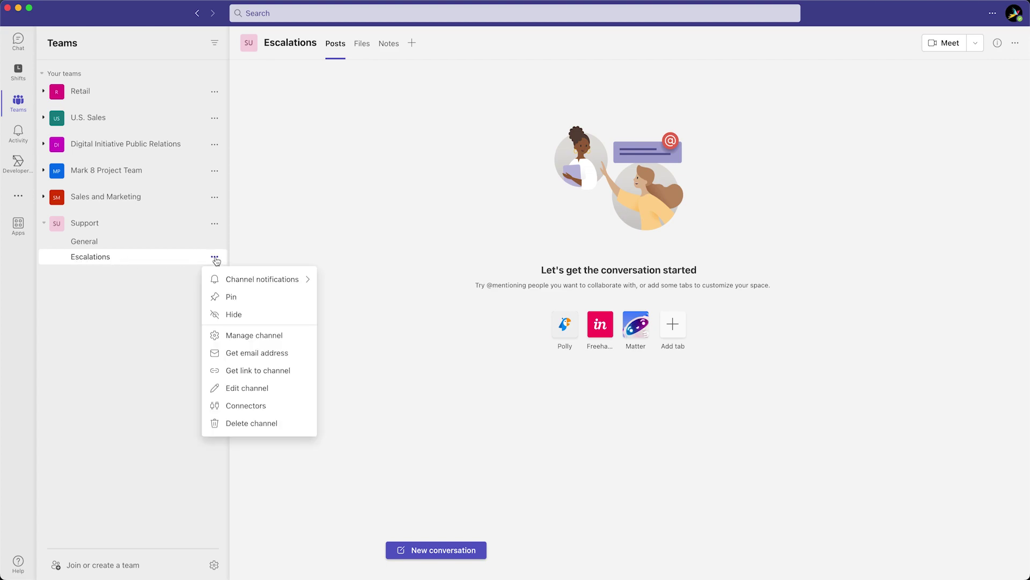
pyautogui.click(241, 407)
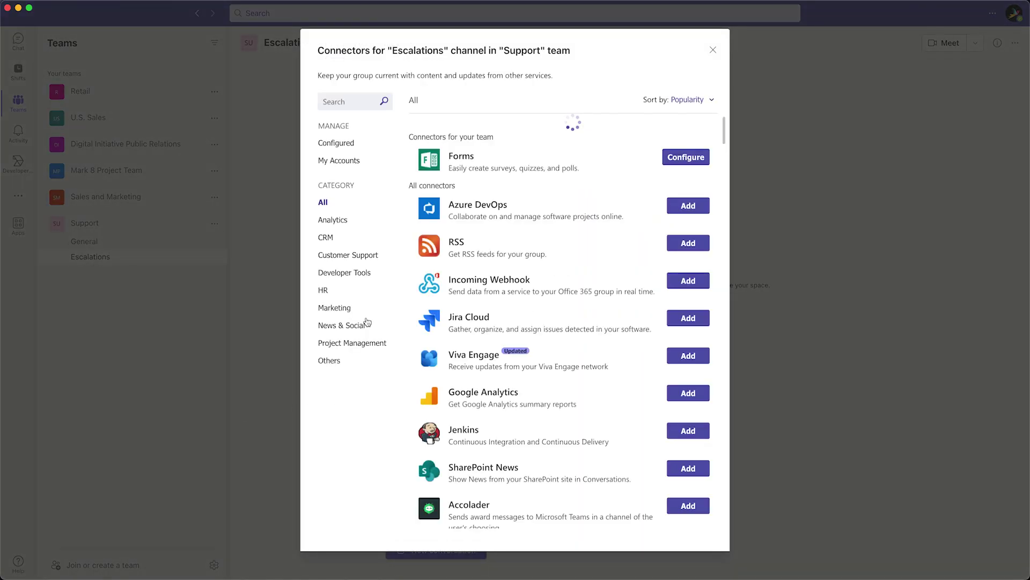
# Search for 'incoming webhook' and add the Incoming Webhook app to the team
pyautogui.click(346, 103)
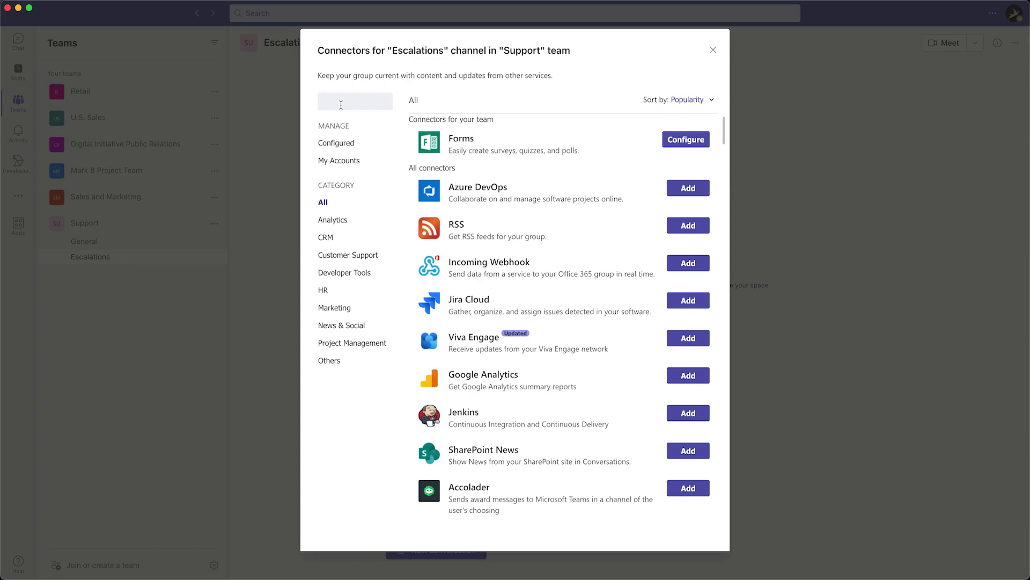
pyautogui.write('inco')
pyautogui.write('ming webhook')
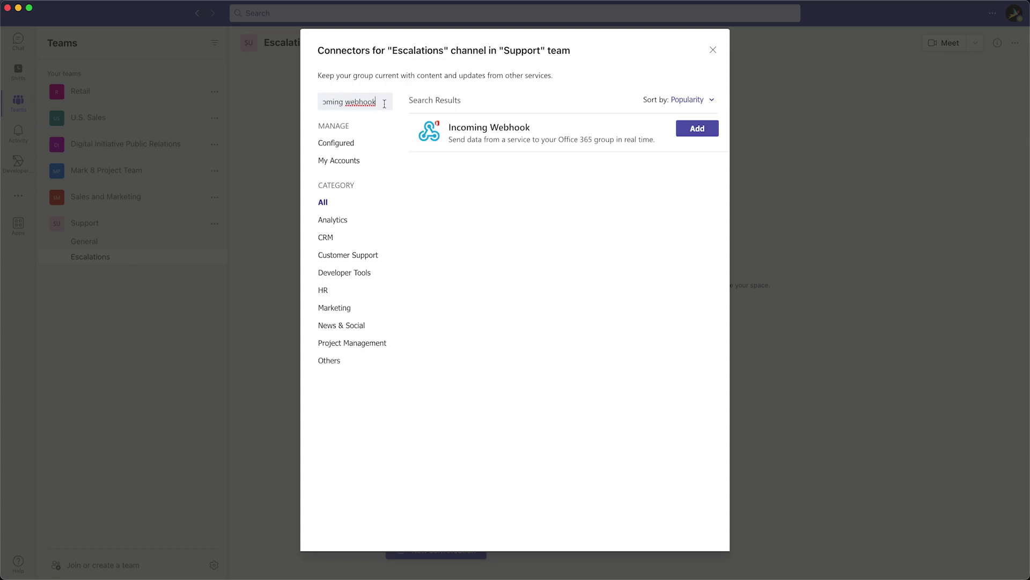
pyautogui.click(697, 129)
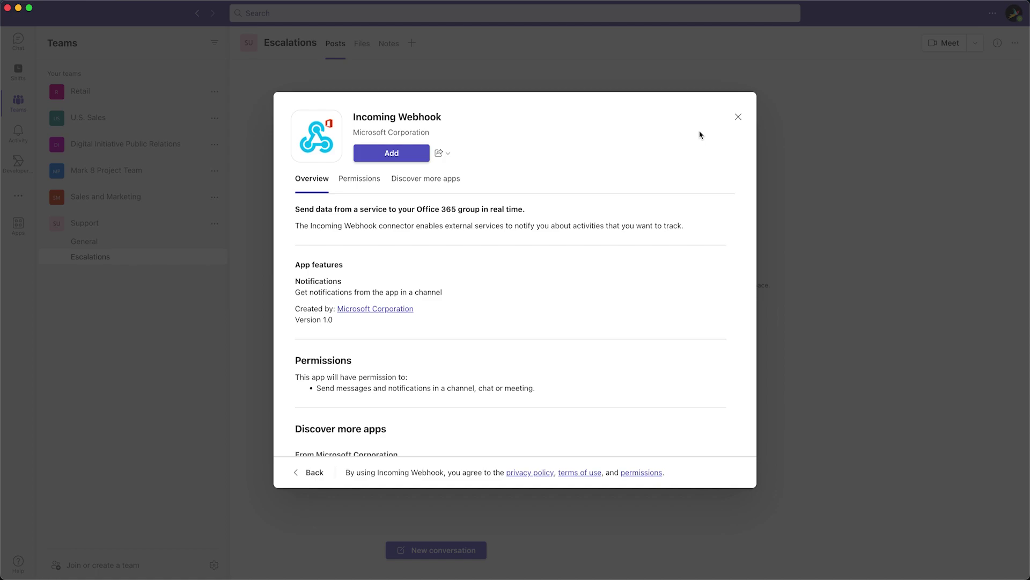
pyautogui.scroll(-1, 477, 213)
pyautogui.scroll(-10, 477, 213)
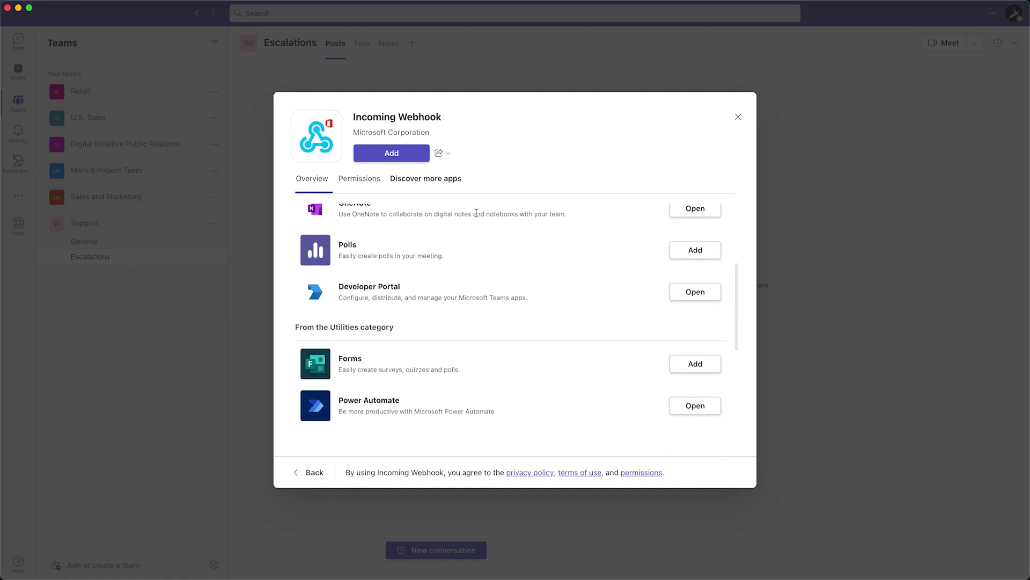
pyautogui.scroll(10, 477, 213)
pyautogui.click(387, 154)
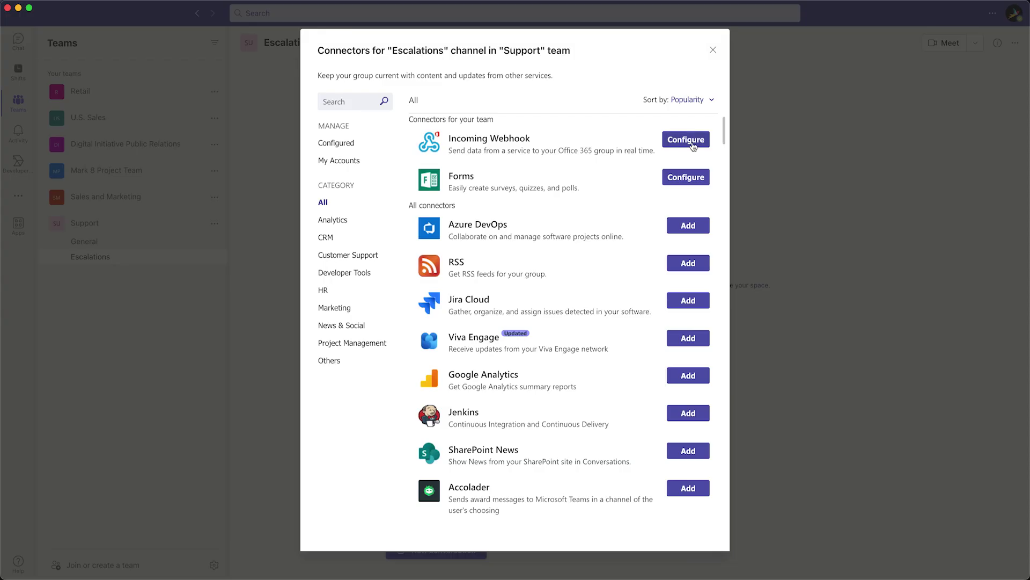
# Create an incoming webhook named Zammad with the Zammad logo as its image
pyautogui.click(691, 142)
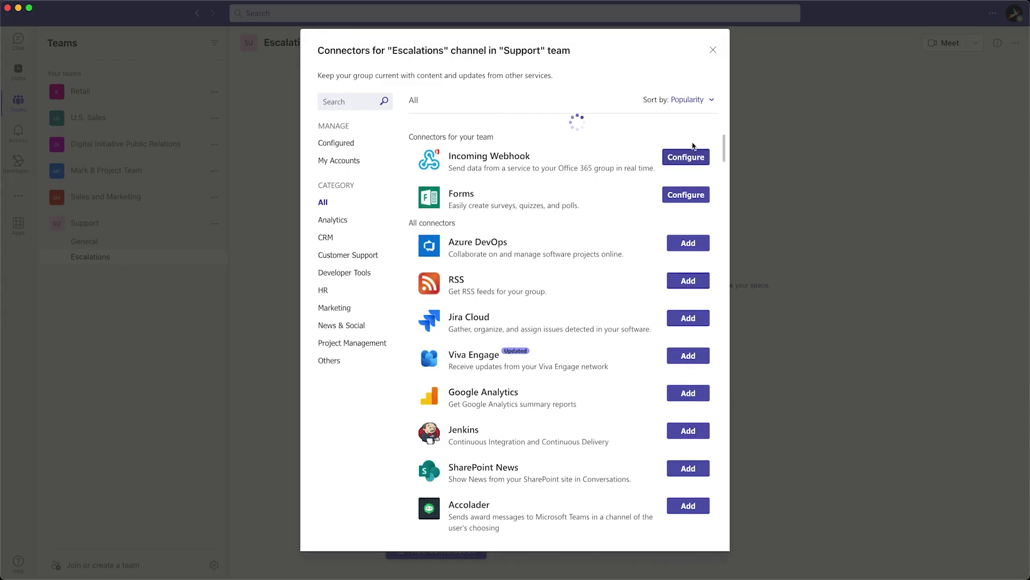
pyautogui.click(354, 196)
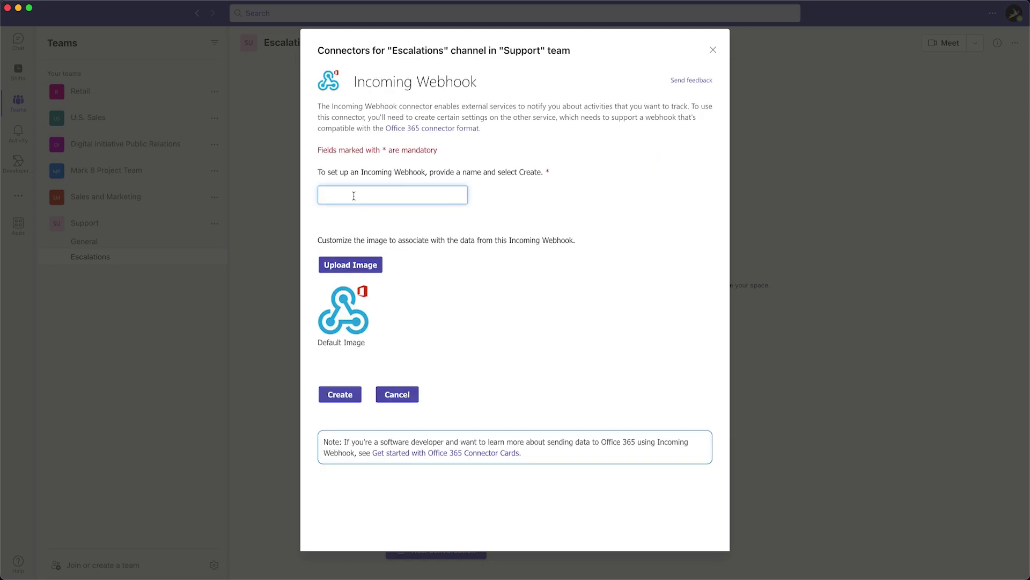
pyautogui.write('Zammad')
pyautogui.click(344, 265)
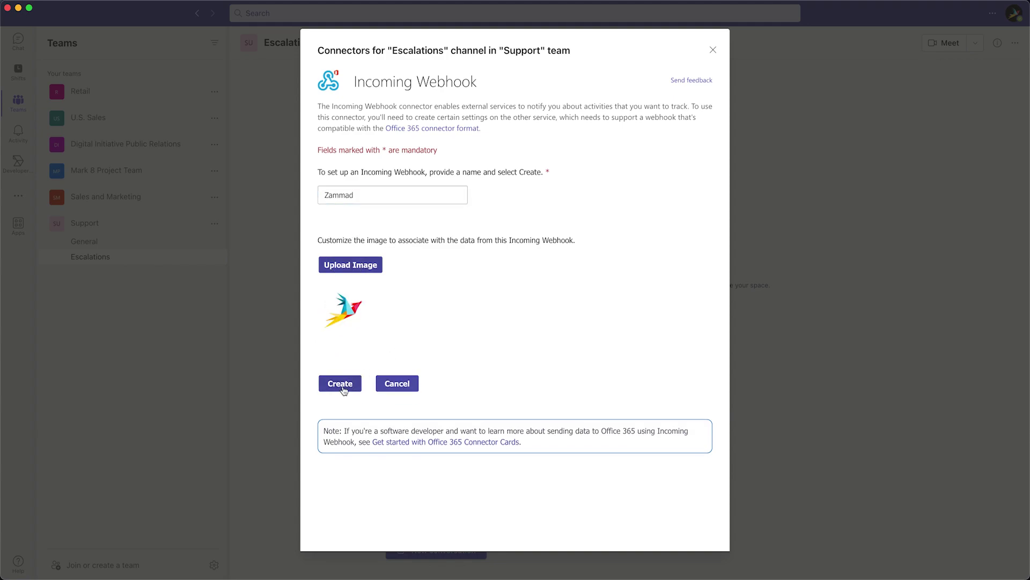
pyautogui.click(341, 384)
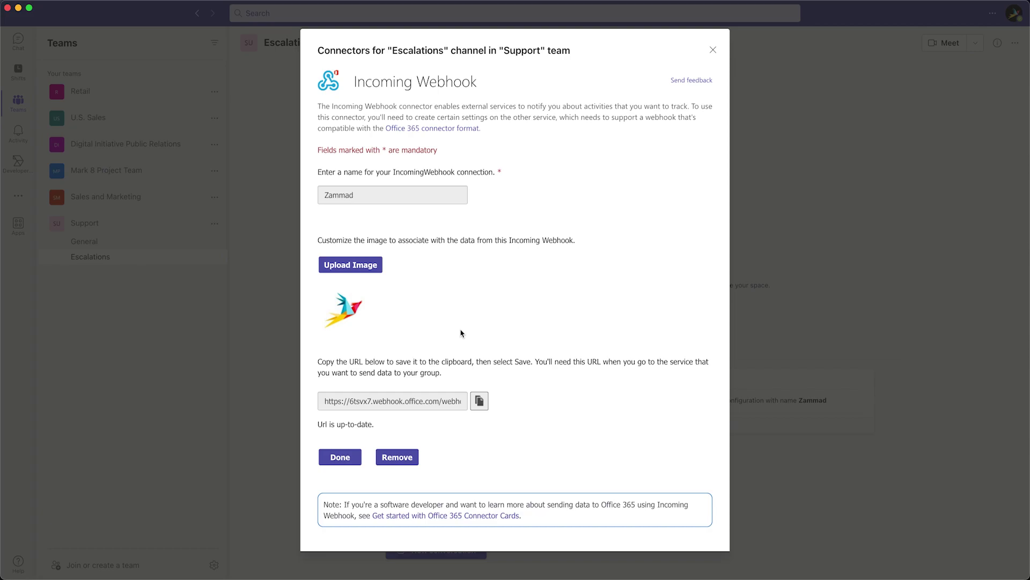
# Copy the new webhook's URL, finish setup, and close the Connectors window
pyautogui.click(480, 403)
pyautogui.click(339, 459)
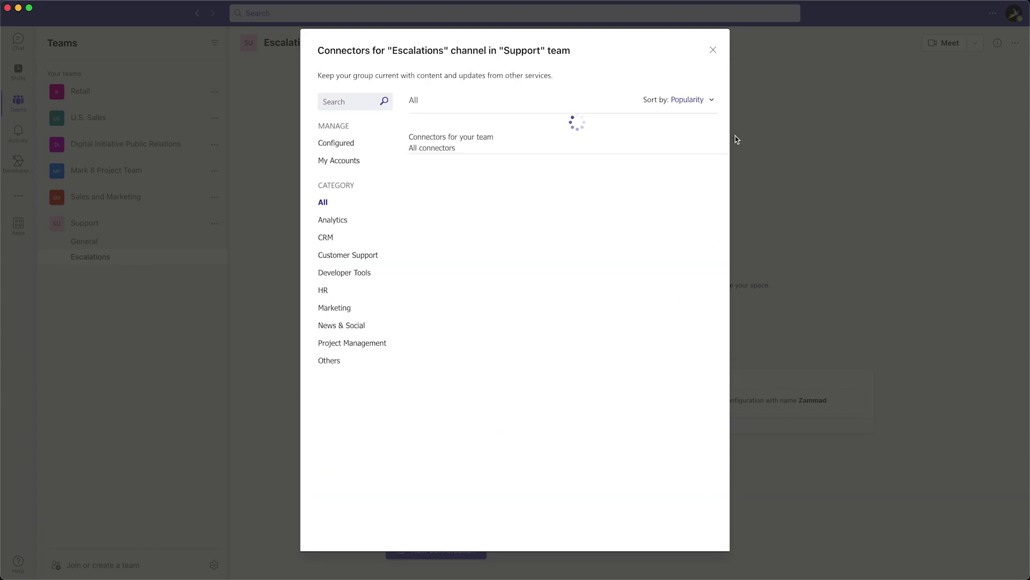
pyautogui.click(714, 52)
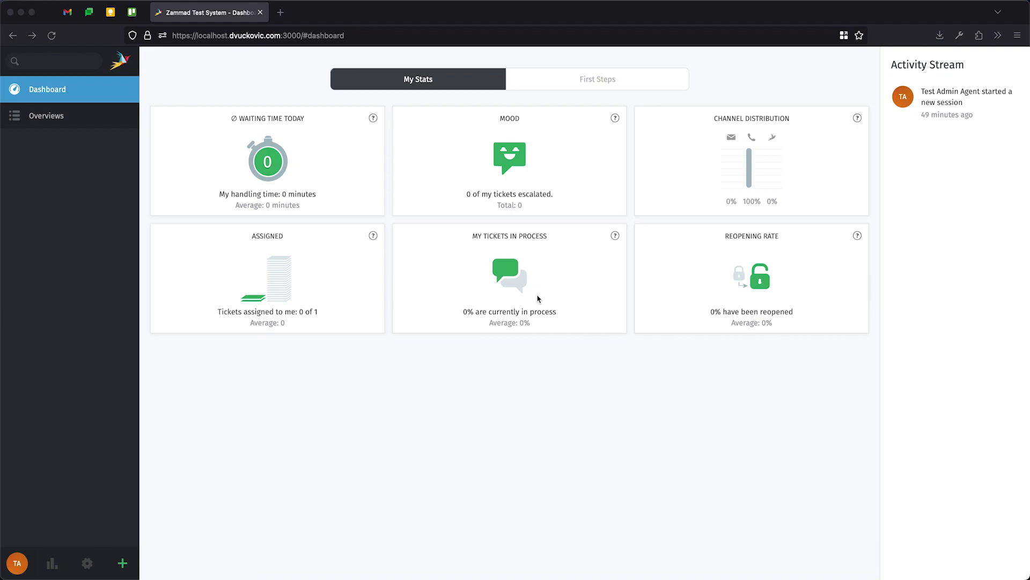
# Start a new pre-defined Microsoft Teams Notifications webhook from Zammad's admin webhook settings
pyautogui.click(87, 563)
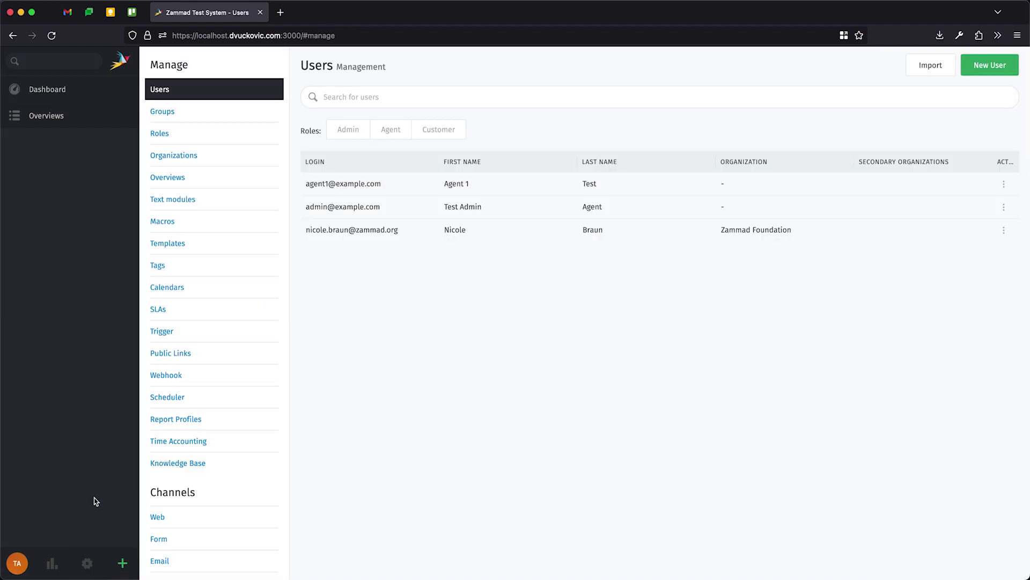
pyautogui.click(175, 382)
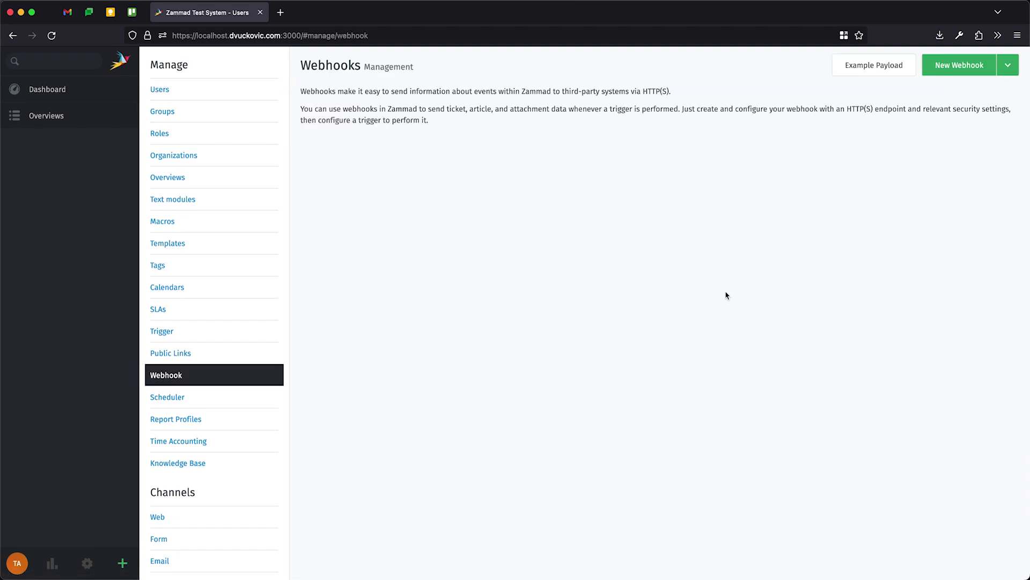
pyautogui.click(1009, 65)
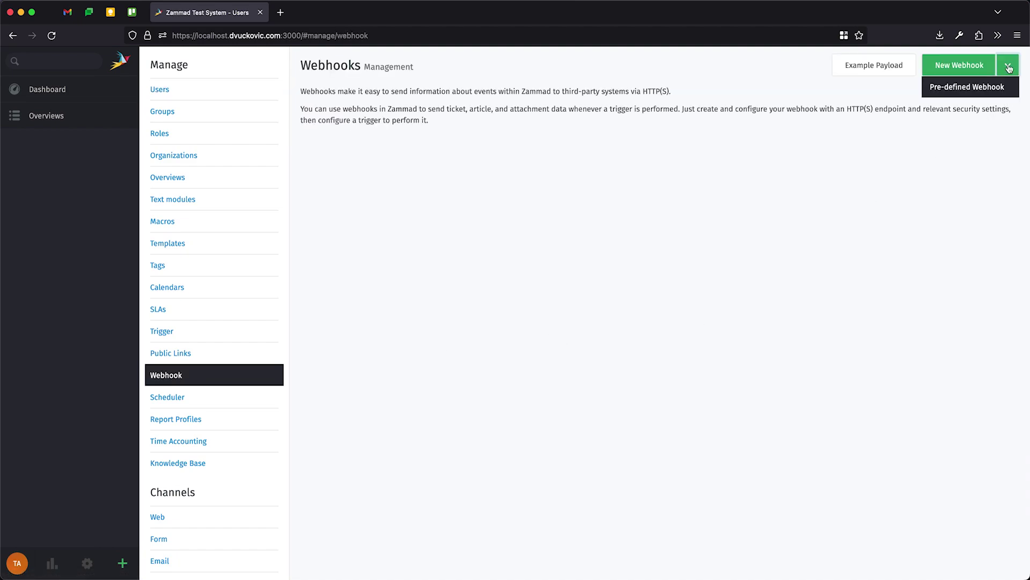
pyautogui.click(975, 88)
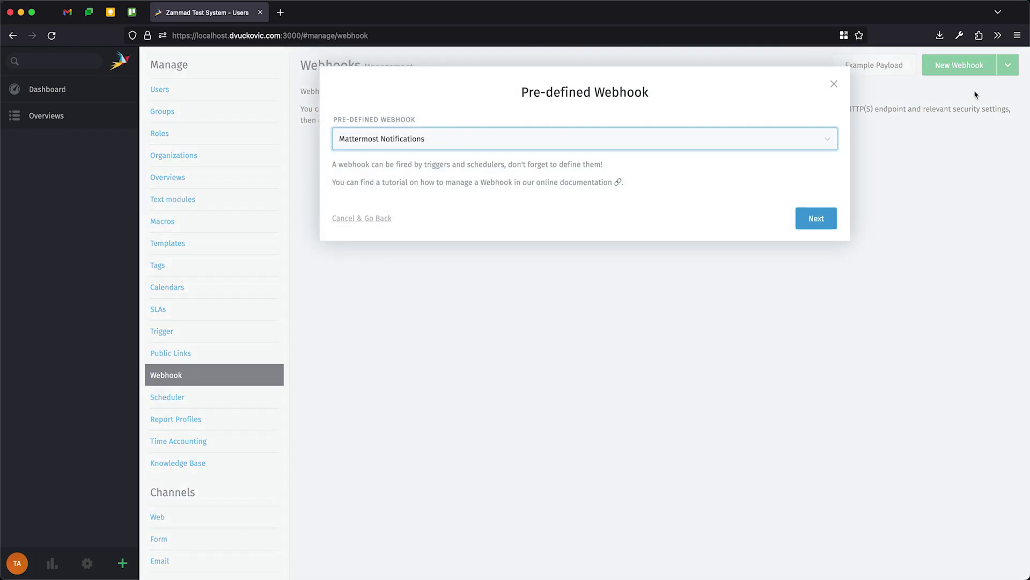
pyautogui.click(377, 142)
pyautogui.click(380, 146)
pyautogui.click(814, 226)
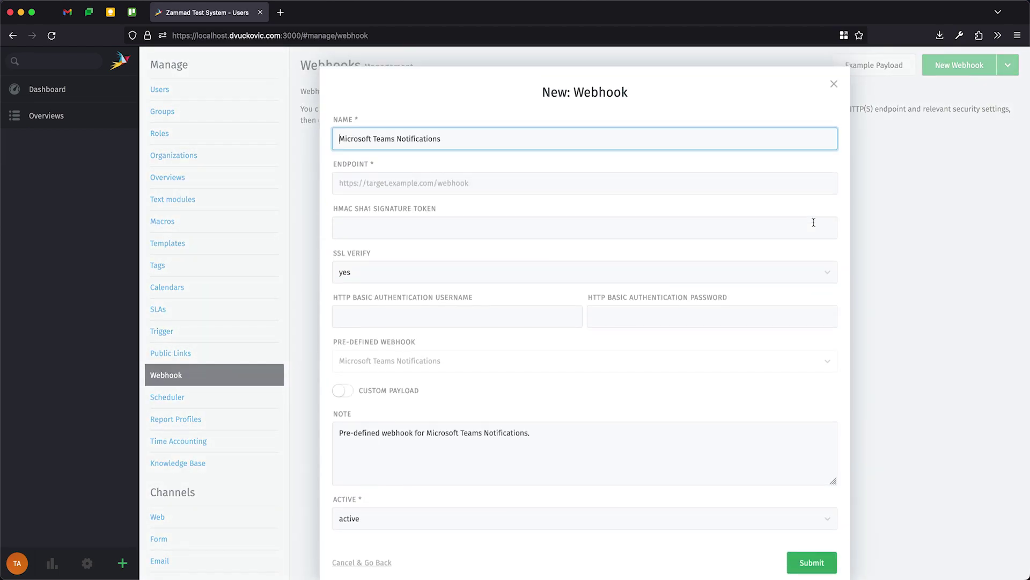
# Name the webhook 'Microsoft Teams Notifications - Support', paste the Teams URL as endpoint, and keep the default payload
pyautogui.click(501, 137)
pyautogui.write('- Support')
pyautogui.click(480, 183)
pyautogui.rightClick(481, 183)
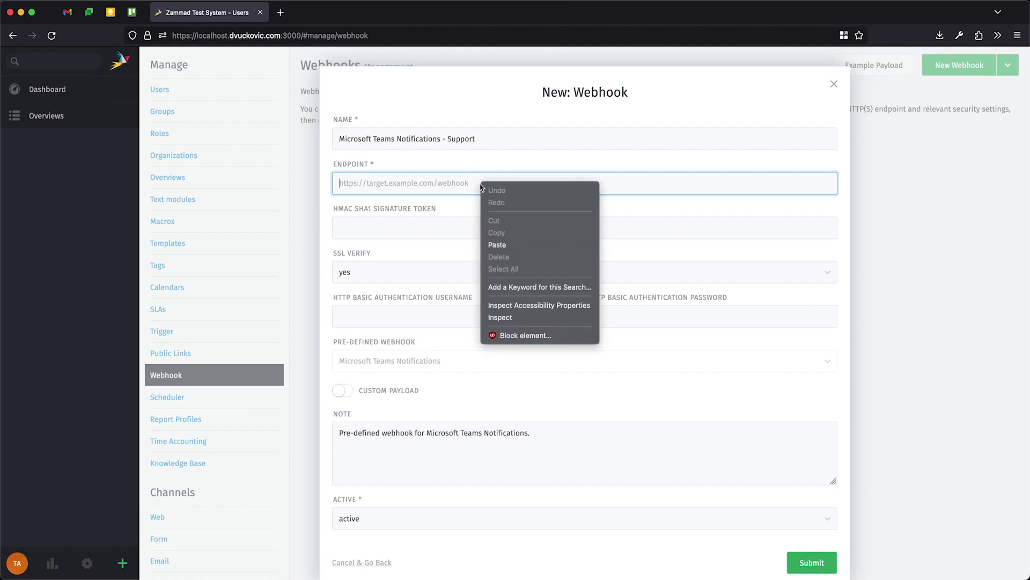
pyautogui.click(502, 242)
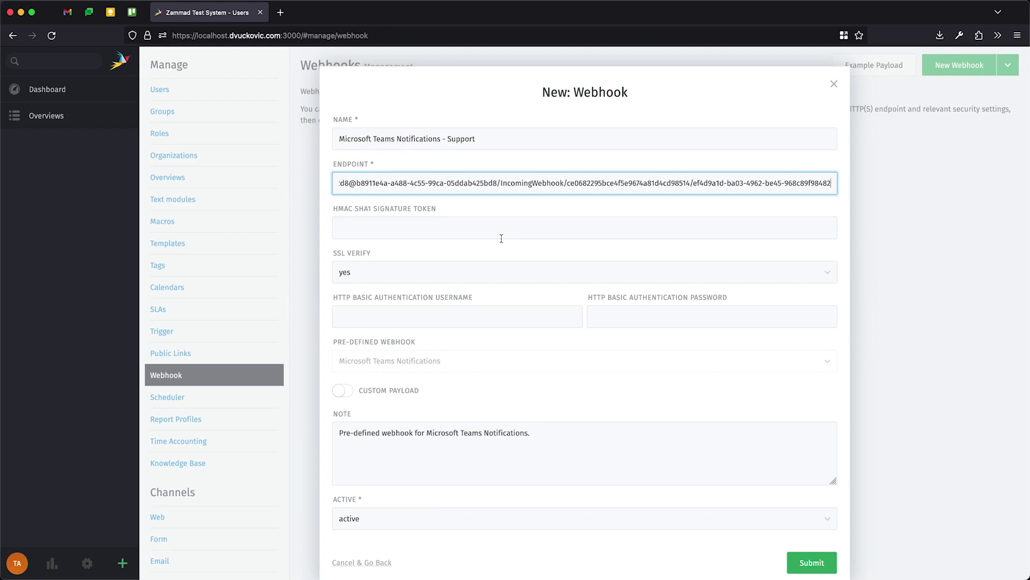
pyautogui.scroll(-2, 501, 240)
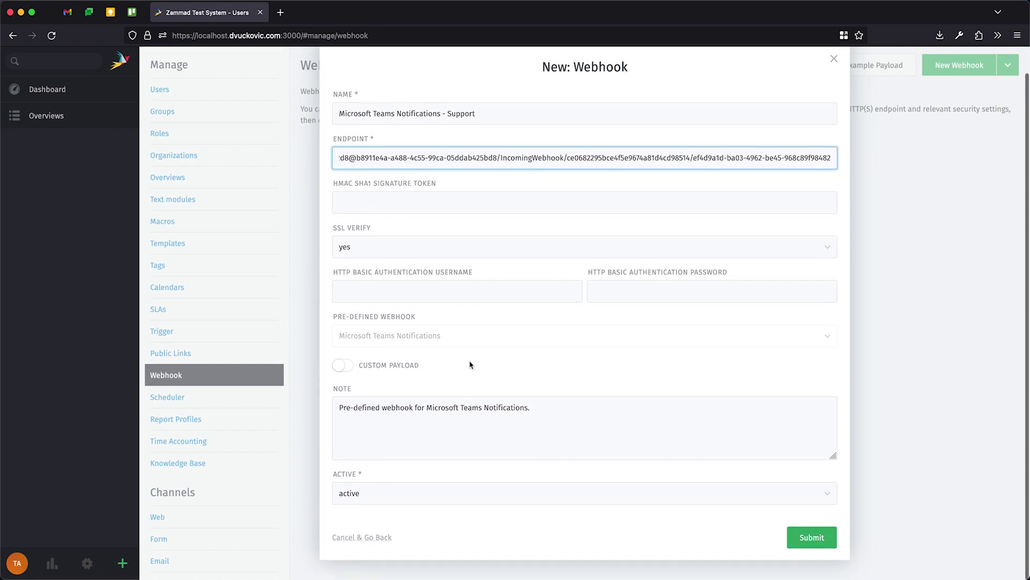
pyautogui.click(343, 367)
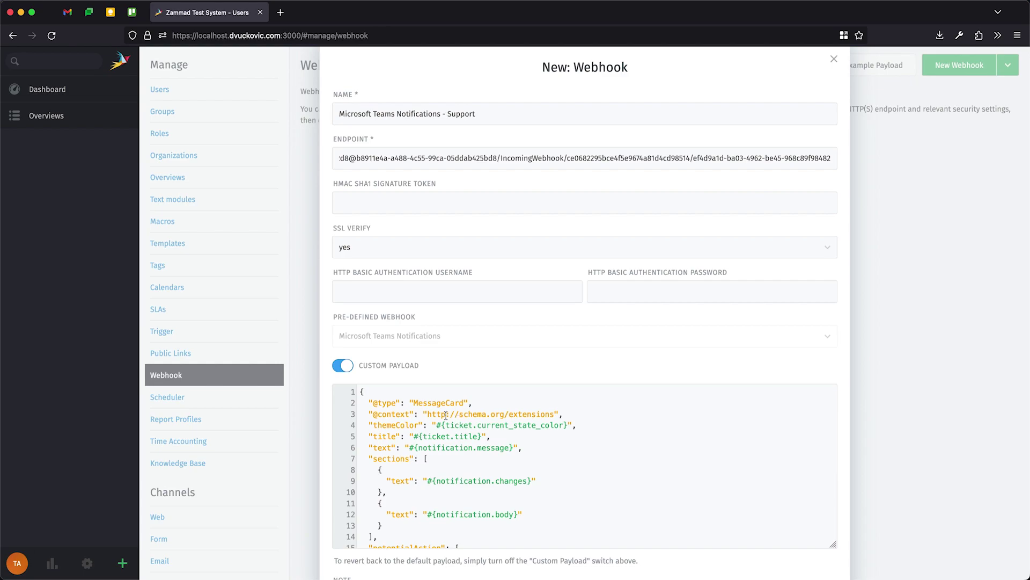
pyautogui.click(339, 366)
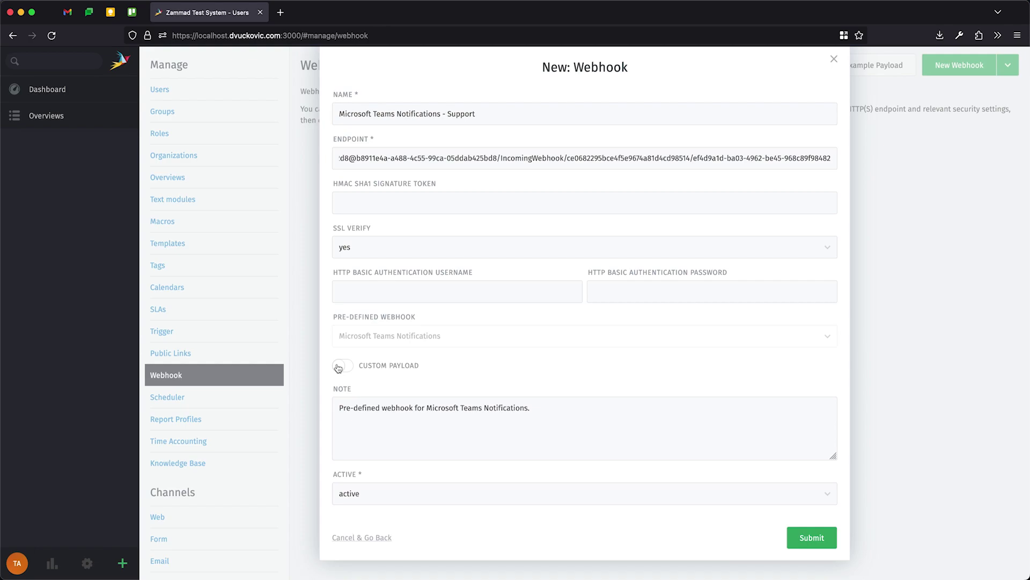
# Submit the Microsoft Teams Notifications - Support webhook and switch to Trigger management
pyautogui.click(811, 541)
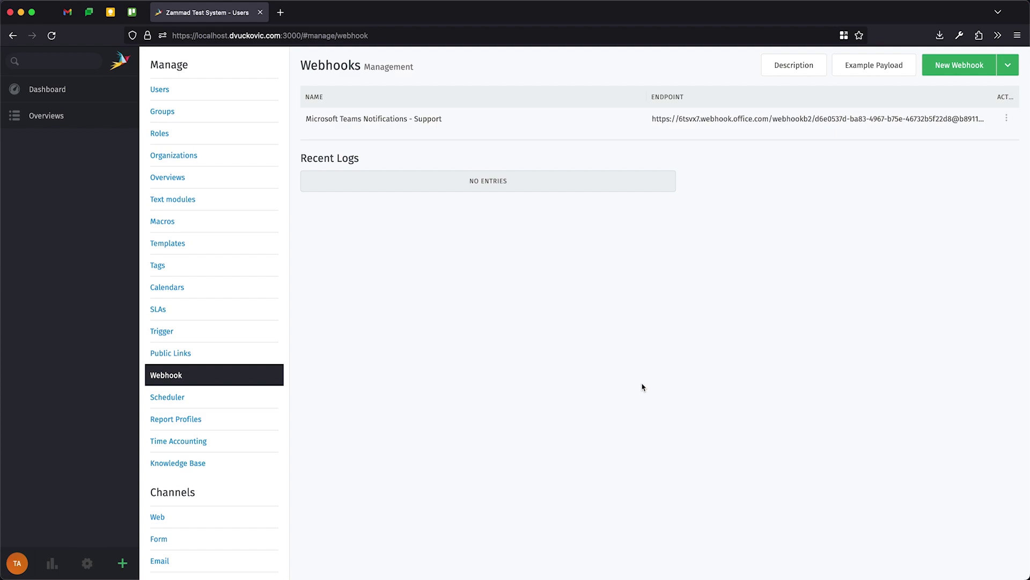
pyautogui.press('super+Left')
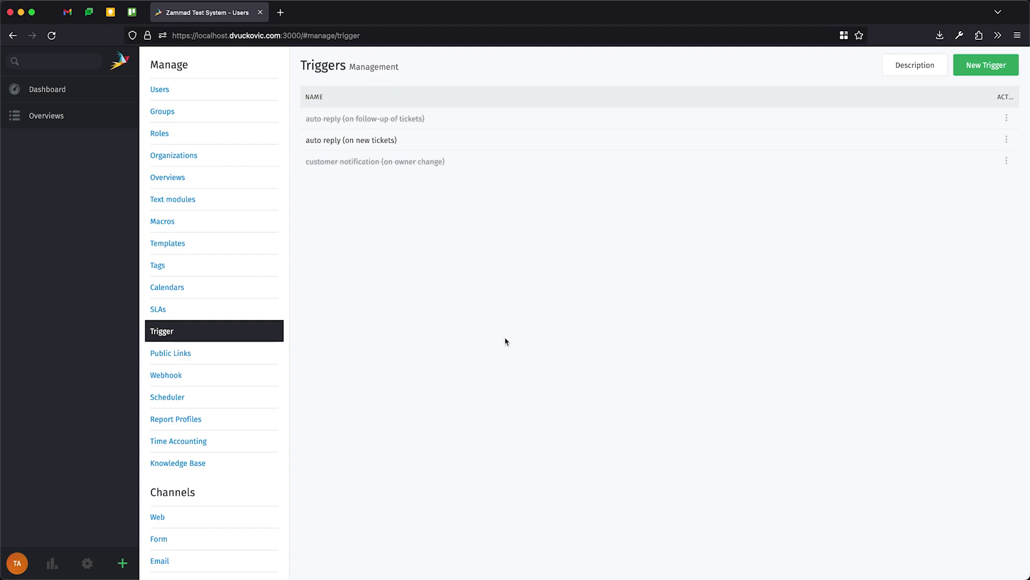
# Create a trigger 'Microsoft Teams Notification on Escalated Tickets' activated by Time event
pyautogui.click(991, 67)
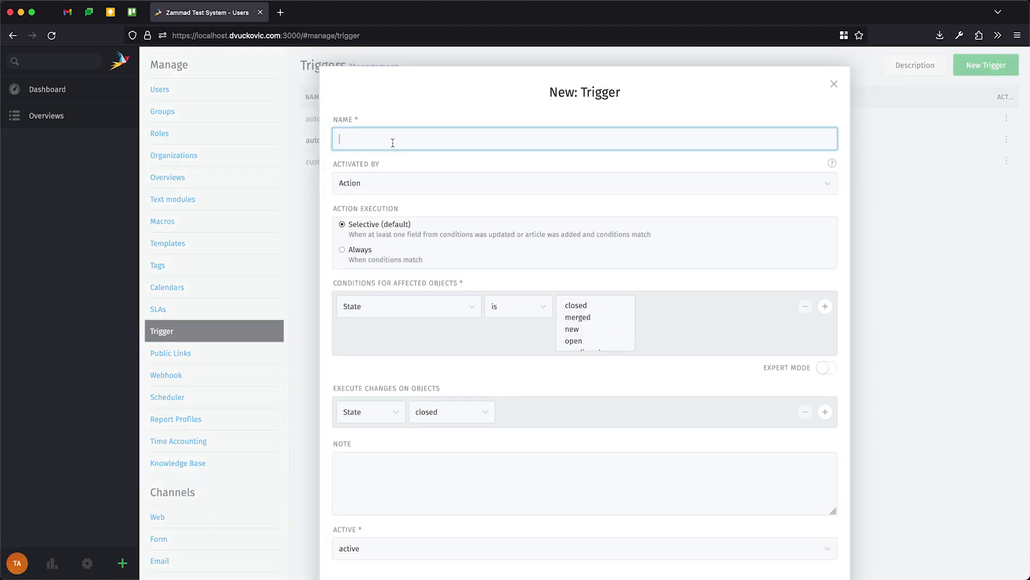
pyautogui.write('Microsoft Teams Notification on Escalated Tickets')
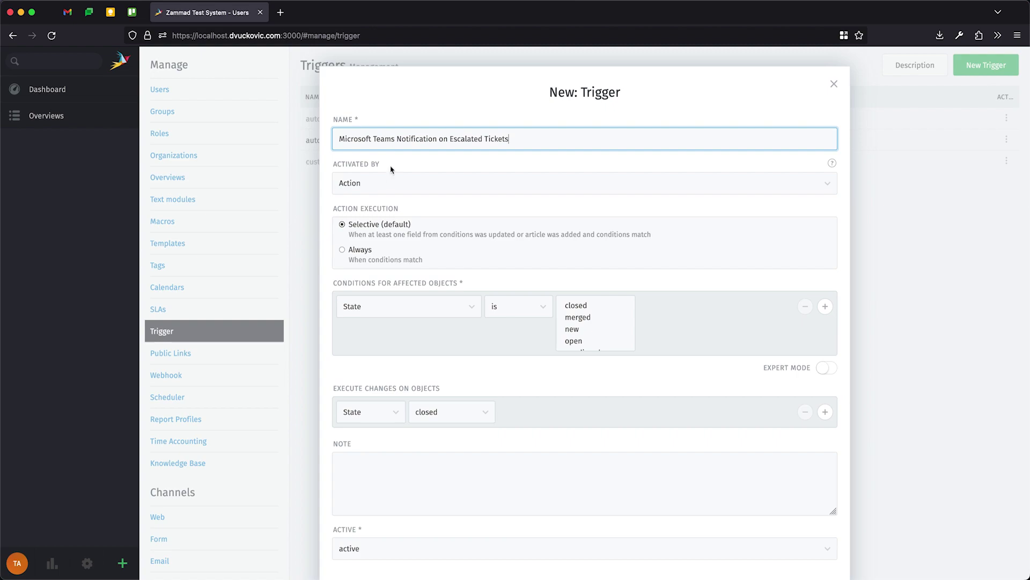
pyautogui.click(385, 189)
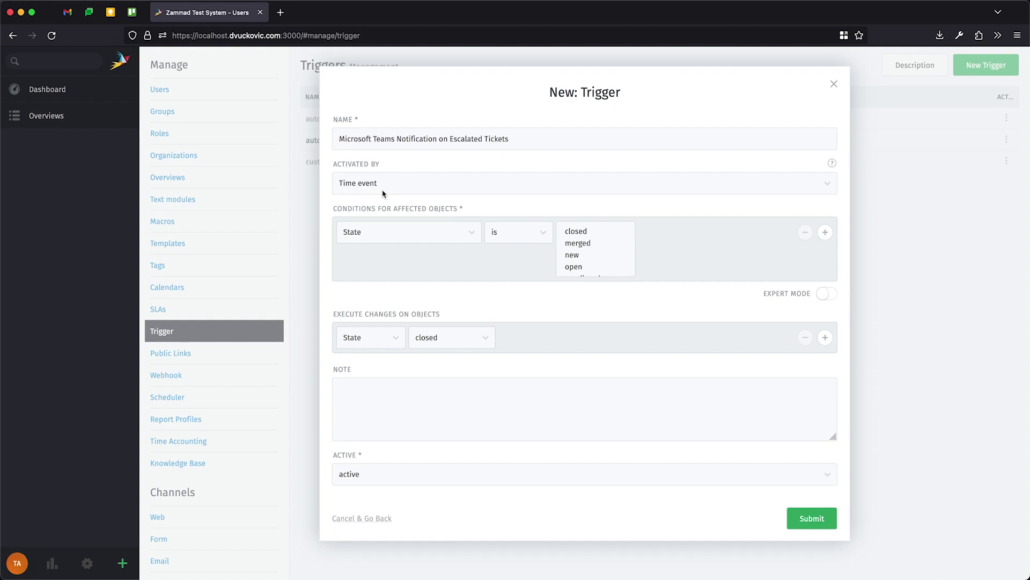
# Set the trigger condition to Escalation at has reached
pyautogui.click(382, 232)
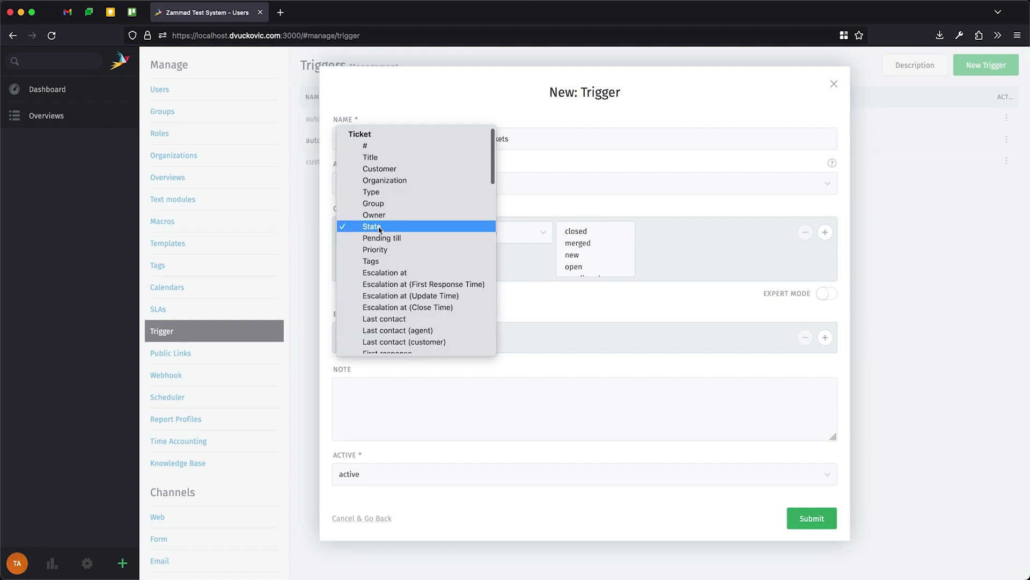
pyautogui.click(396, 276)
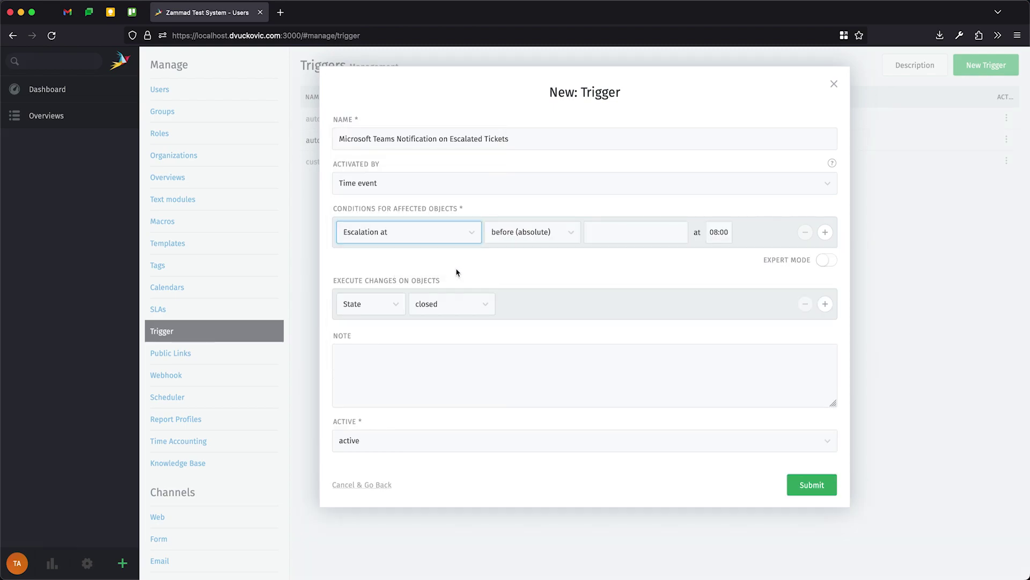
pyautogui.click(535, 231)
pyautogui.click(542, 330)
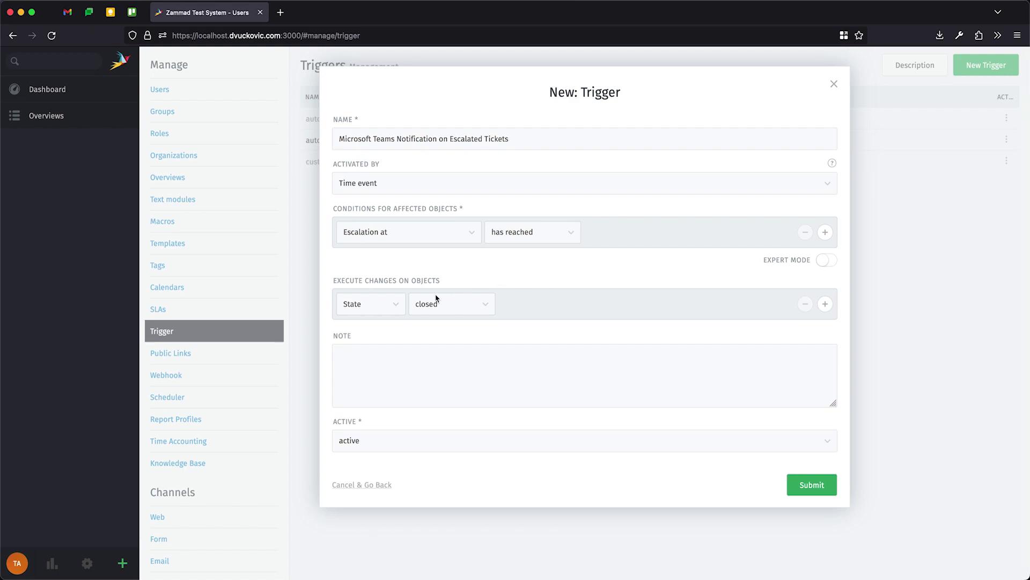
# Make the action call the Microsoft Teams Notifications - Support webhook and save the trigger
pyautogui.click(400, 307)
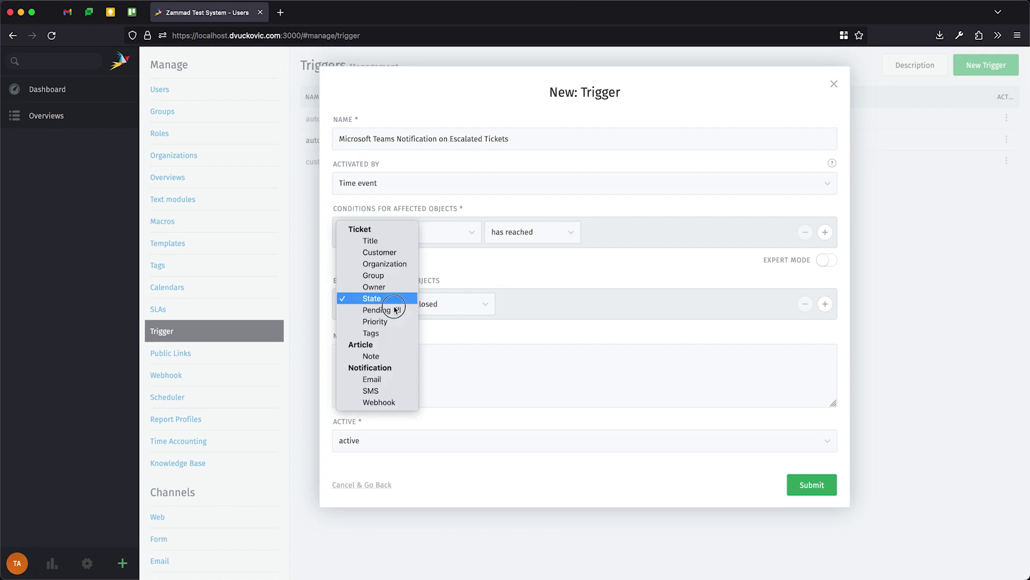
pyautogui.click(392, 403)
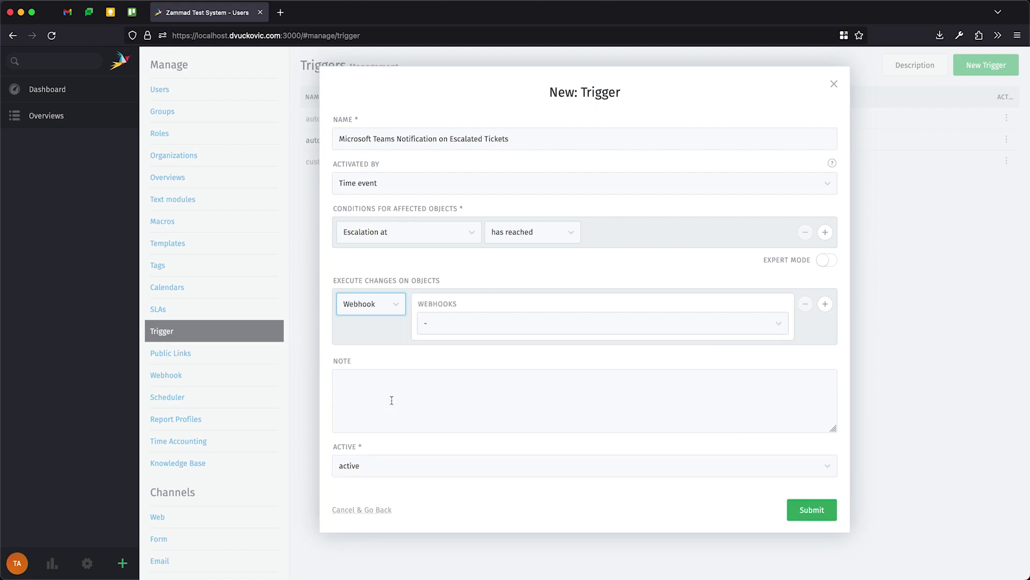
pyautogui.click(471, 328)
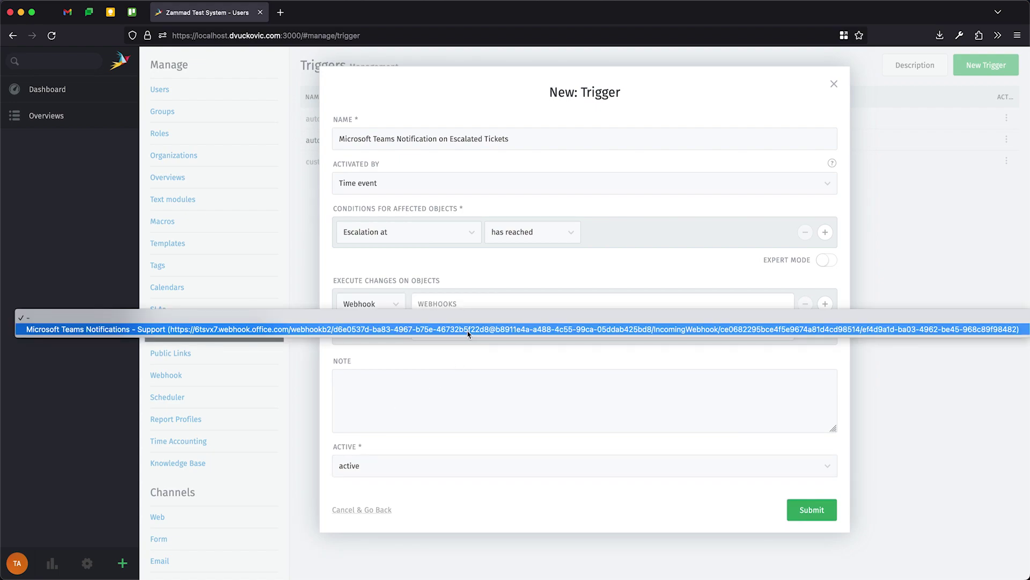
pyautogui.click(469, 329)
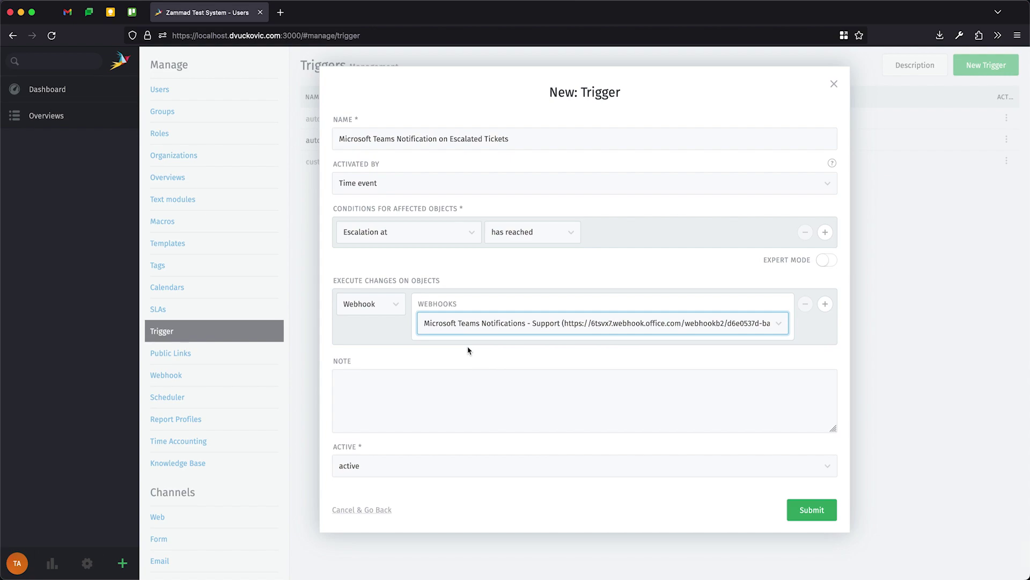
pyautogui.click(810, 509)
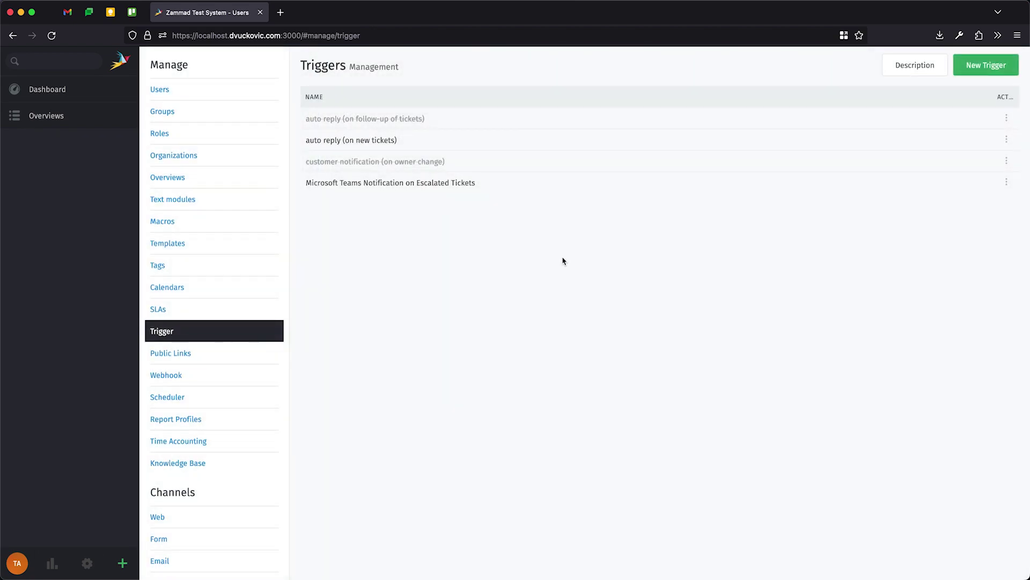